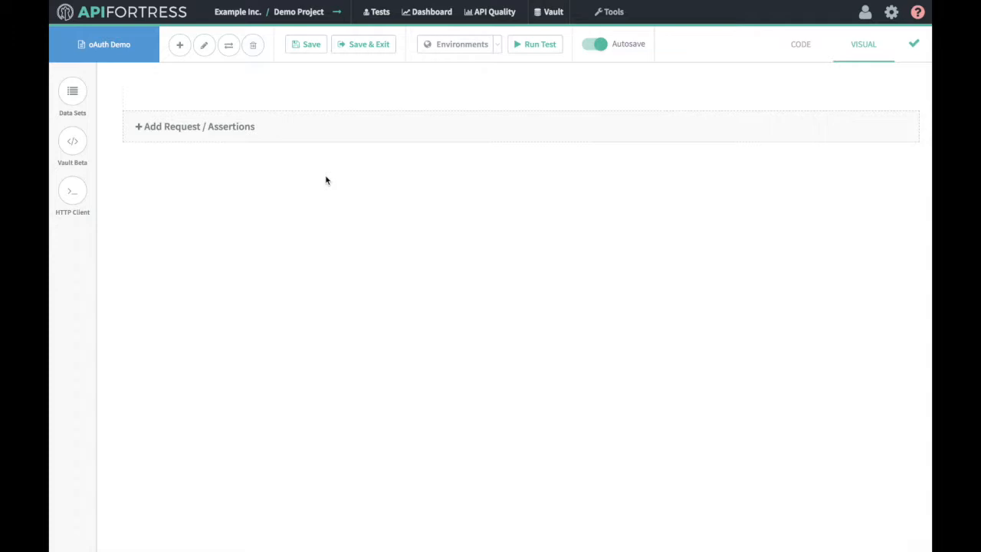
{"action": "left_click", "coordinate": [335, 138]}
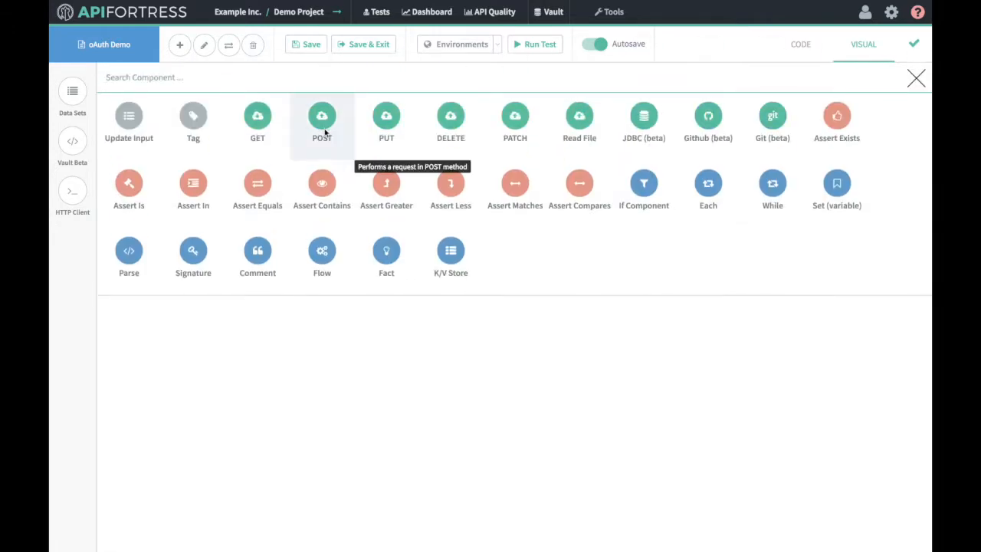
{"action": "left_click", "coordinate": [323, 122]}
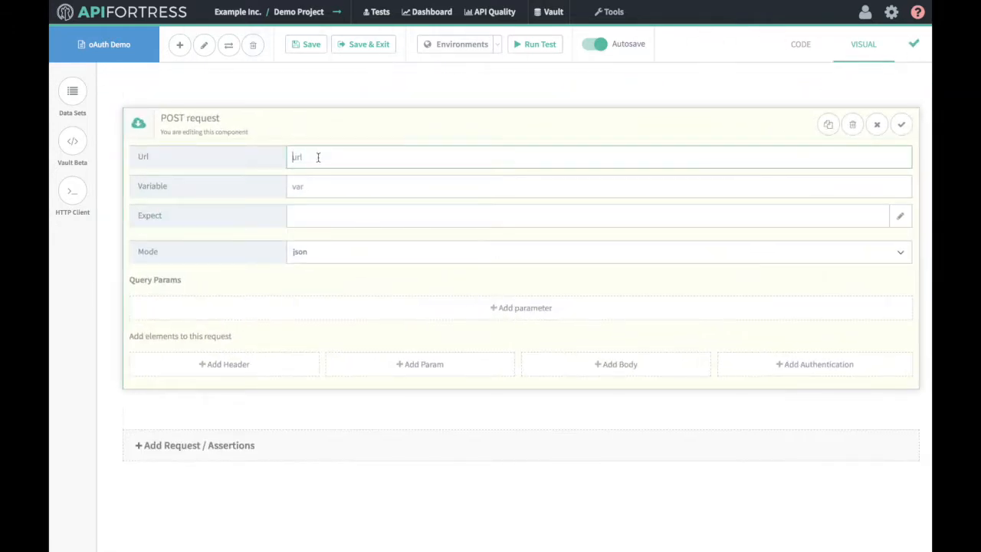
{"action": "type", "text": "http://demoapi.apifortress.com/api/oauth/auth"}
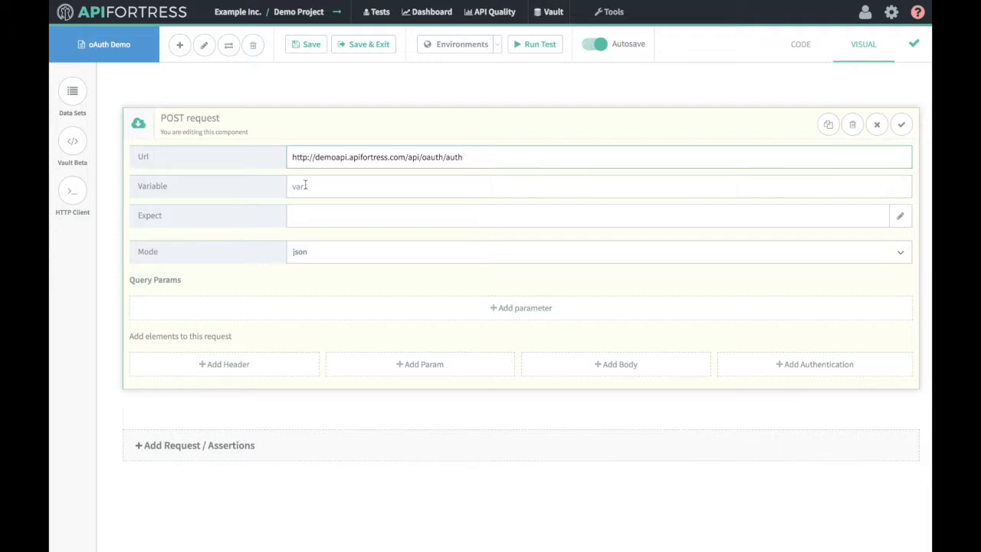
{"action": "left_click", "coordinate": [305, 185]}
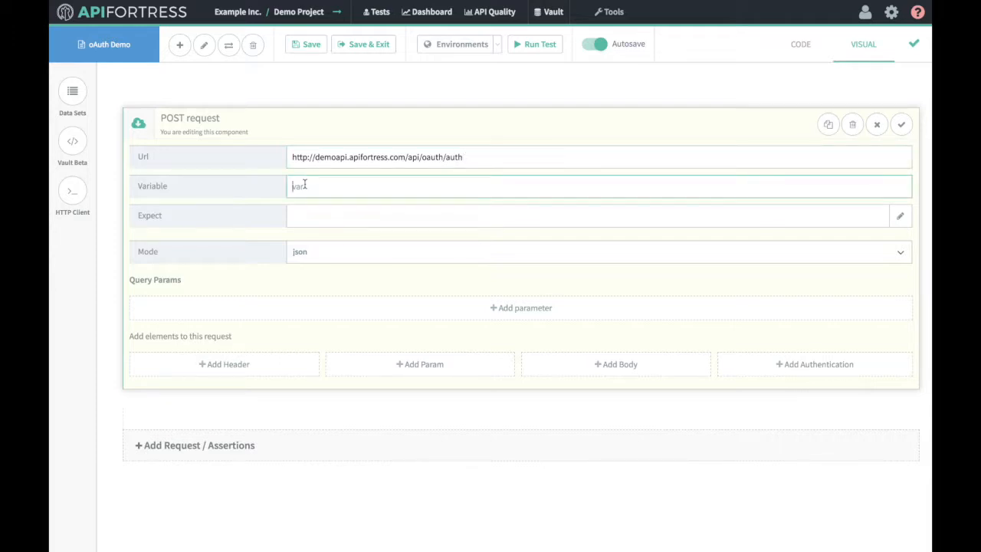
{"action": "type", "text": "authPay"}
{"action": "key", "text": "BackSpace"}
{"action": "key", "text": "BackSpace"}
{"action": "key", "text": "BackSpace"}
{"action": "type", "text": "Payload"}
Add Basic Authentication to the auth POST using the demo username and password.
{"action": "left_click", "coordinate": [762, 365]}
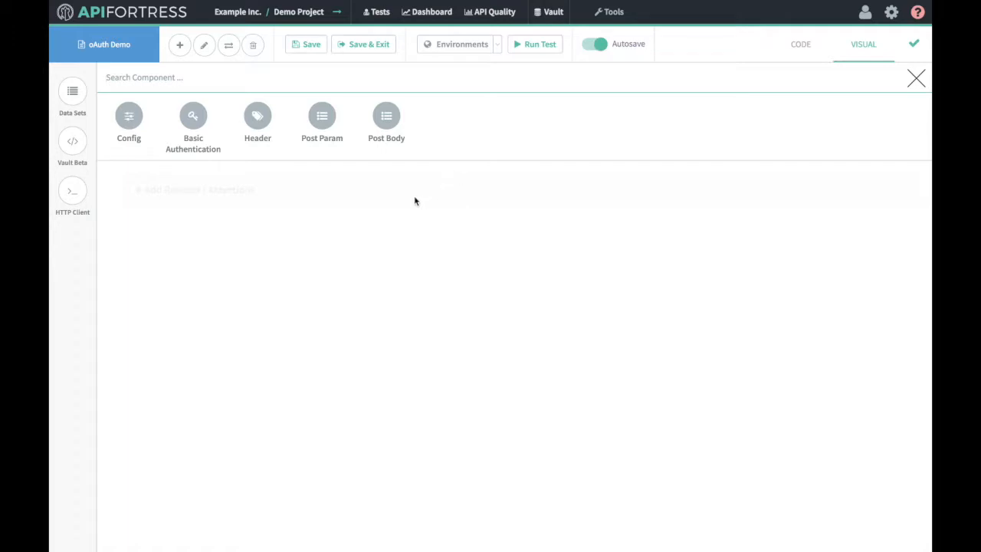
{"action": "left_click", "coordinate": [201, 138]}
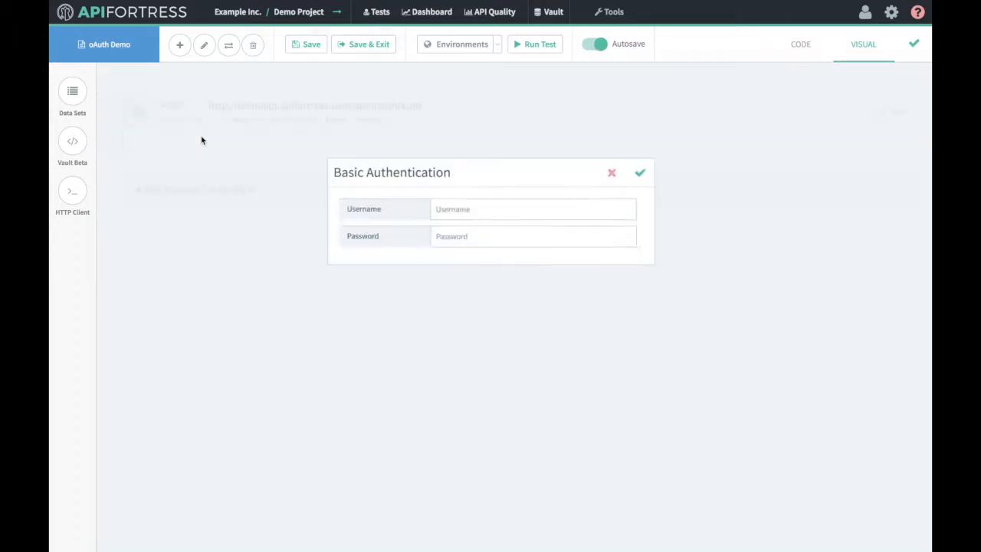
{"action": "left_click", "coordinate": [465, 215]}
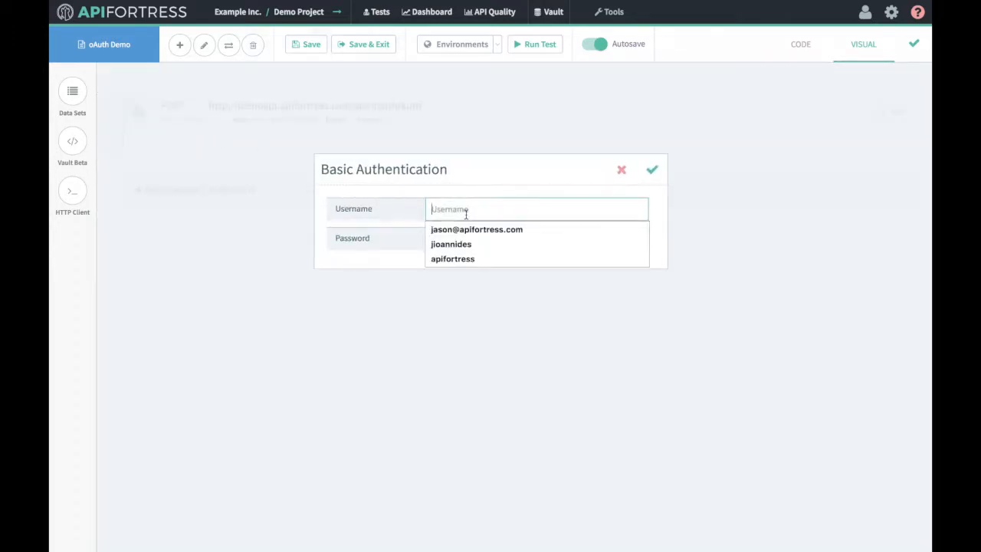
{"action": "type", "text": "User1"}
{"action": "key", "text": "Tab"}
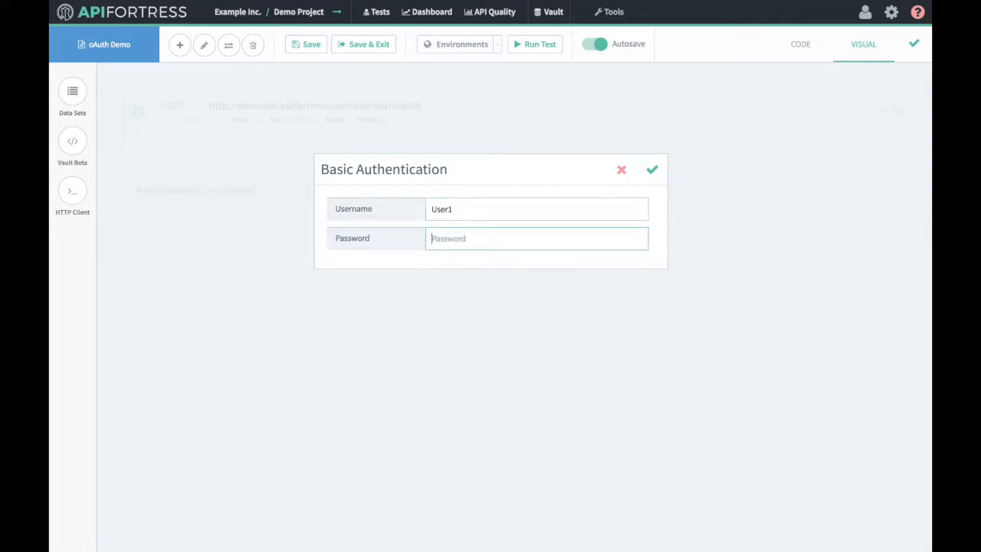
{"action": "type", "text": "1234"}
{"action": "left_click", "coordinate": [650, 174]}
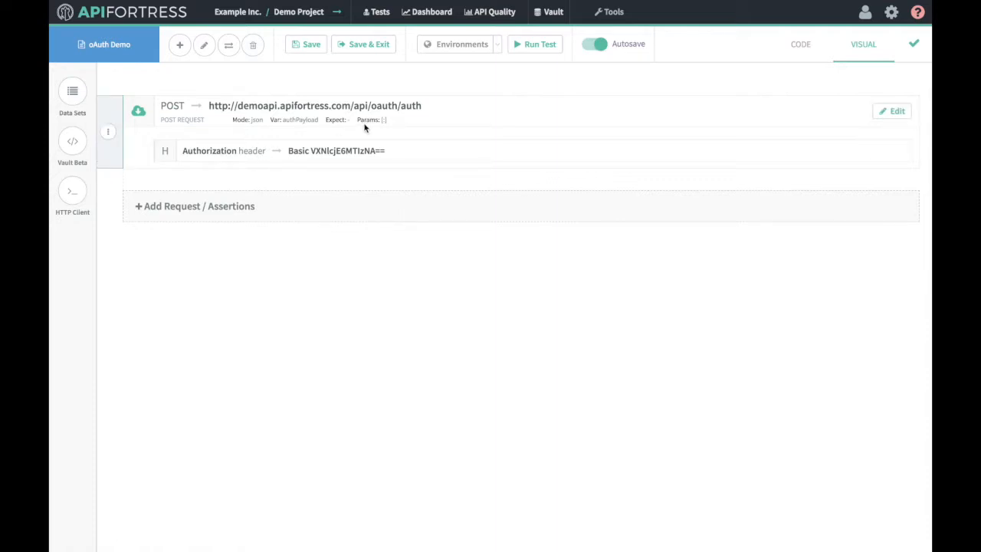
{"action": "left_click", "coordinate": [548, 48]}
{"action": "left_click", "coordinate": [648, 244]}
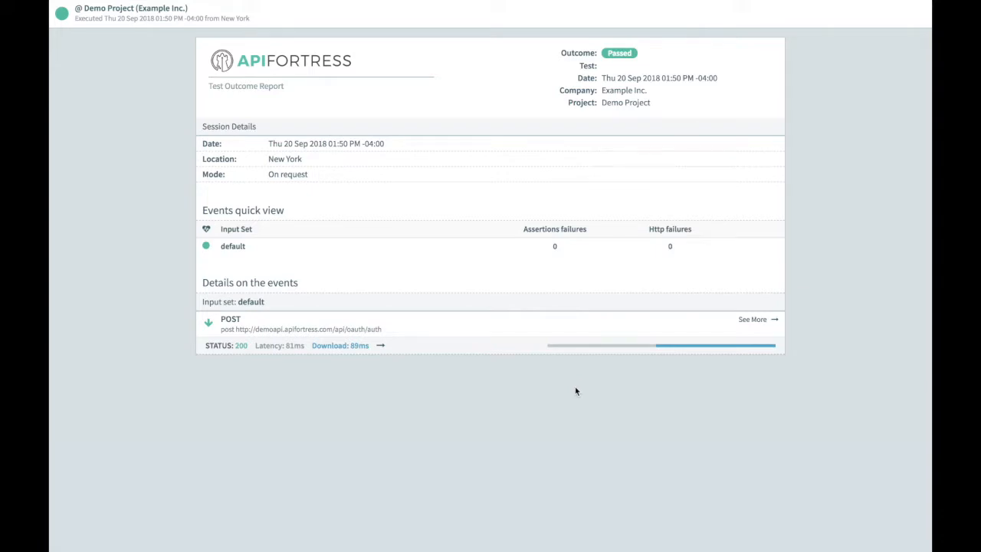
{"action": "left_click", "coordinate": [755, 320]}
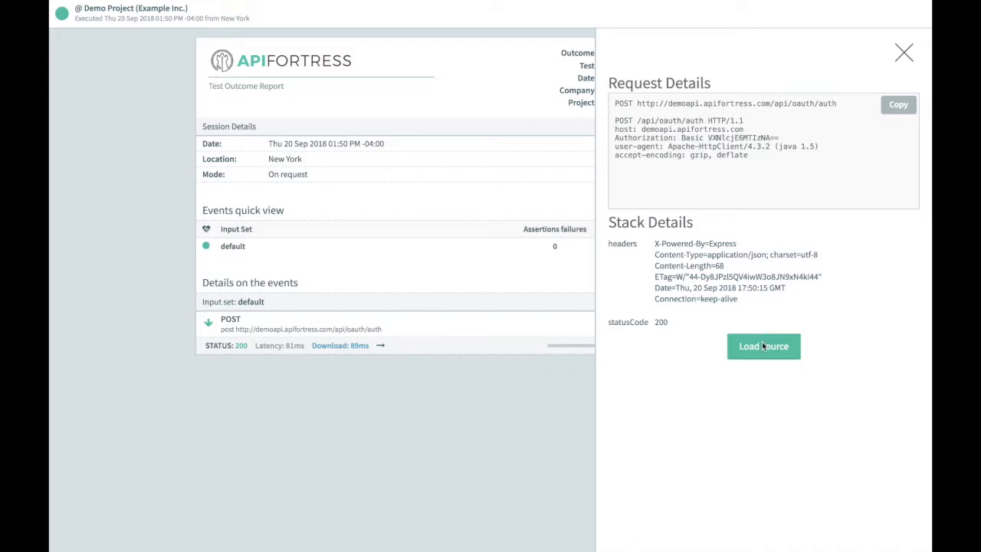
{"action": "left_click", "coordinate": [762, 345]}
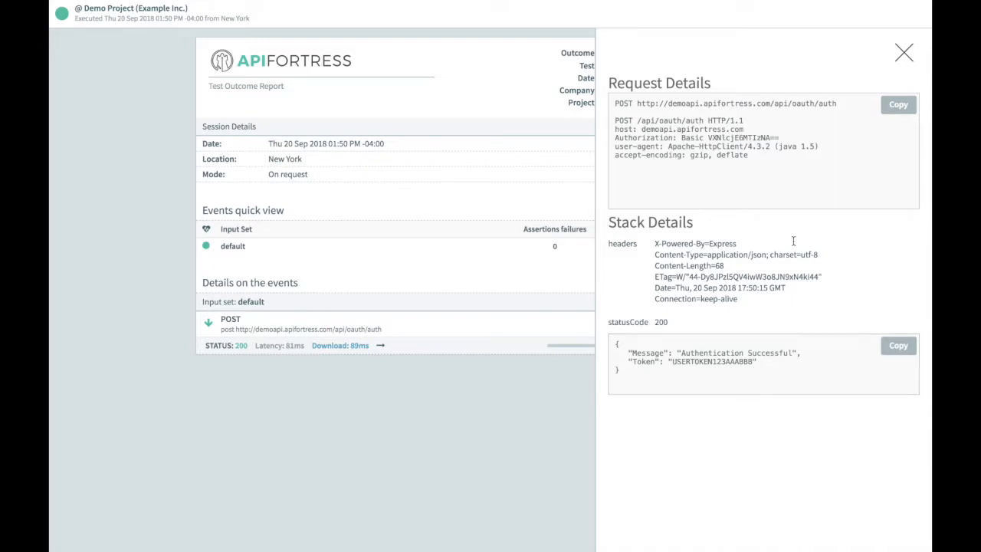
{"action": "left_click", "coordinate": [905, 52]}
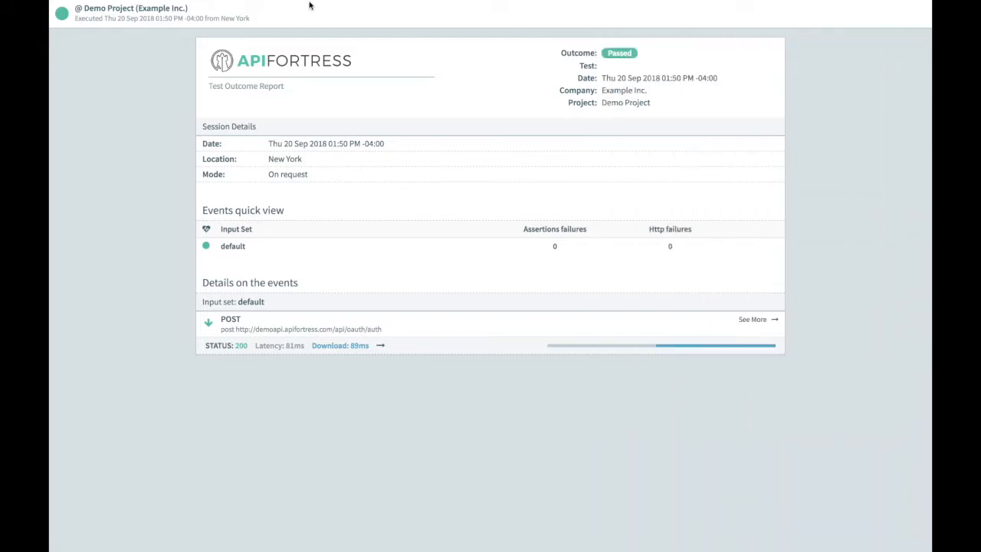
{"action": "mouse_move", "coordinate": [309, 6]}
{"action": "left_click", "coordinate": [358, 27]}
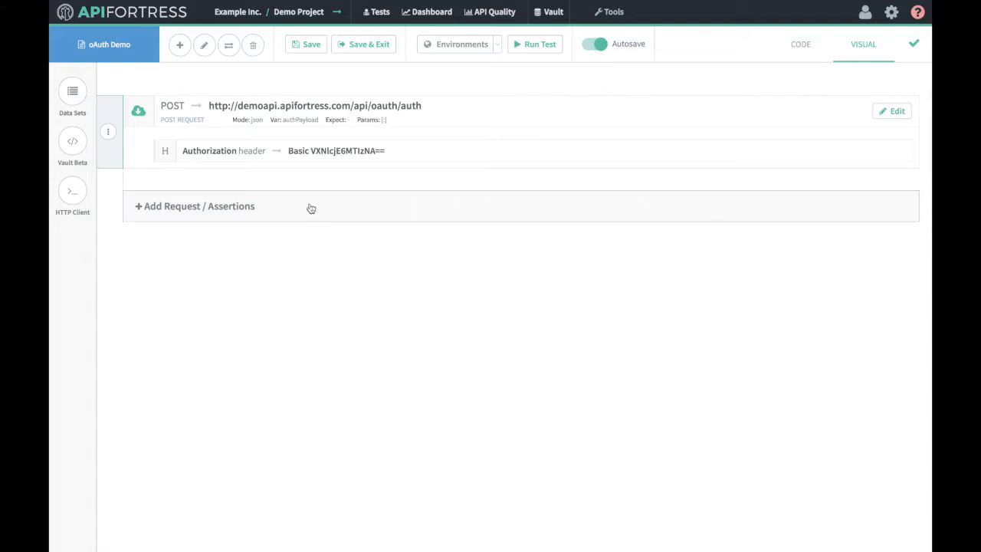
Add a Set variable step named access_token with String value ${authPayload.Token}.
{"action": "left_click", "coordinate": [310, 208]}
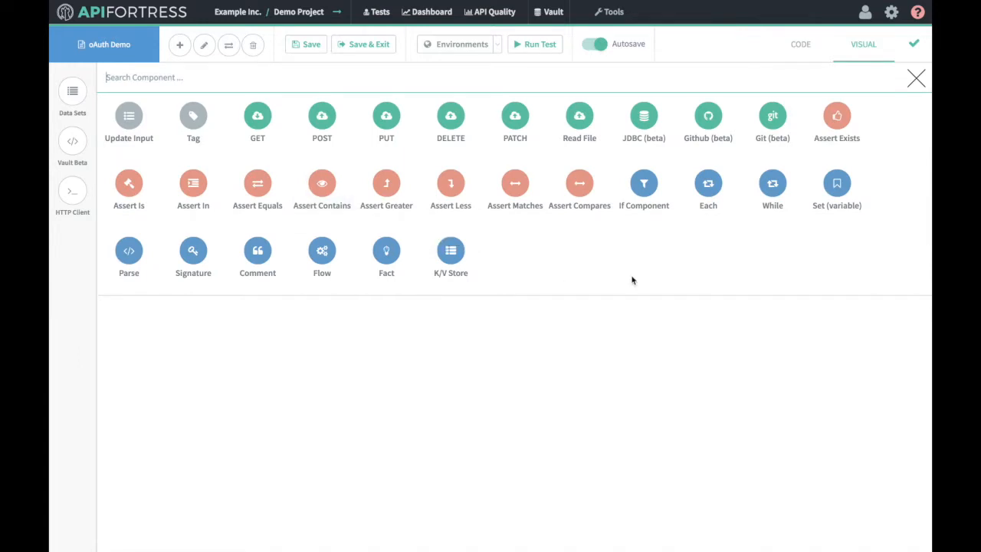
{"action": "left_click", "coordinate": [834, 200]}
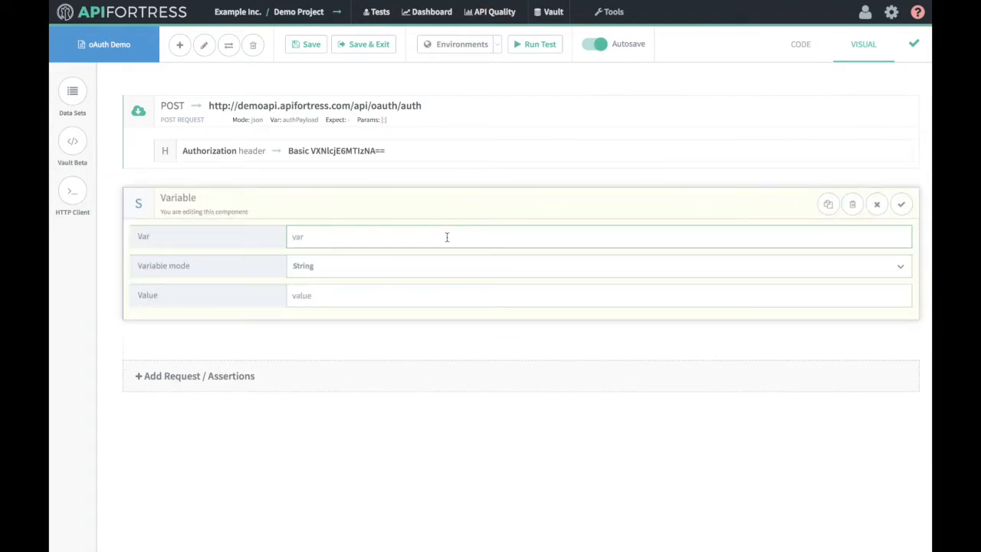
{"action": "type", "text": "access_token"}
{"action": "left_click", "coordinate": [389, 297]}
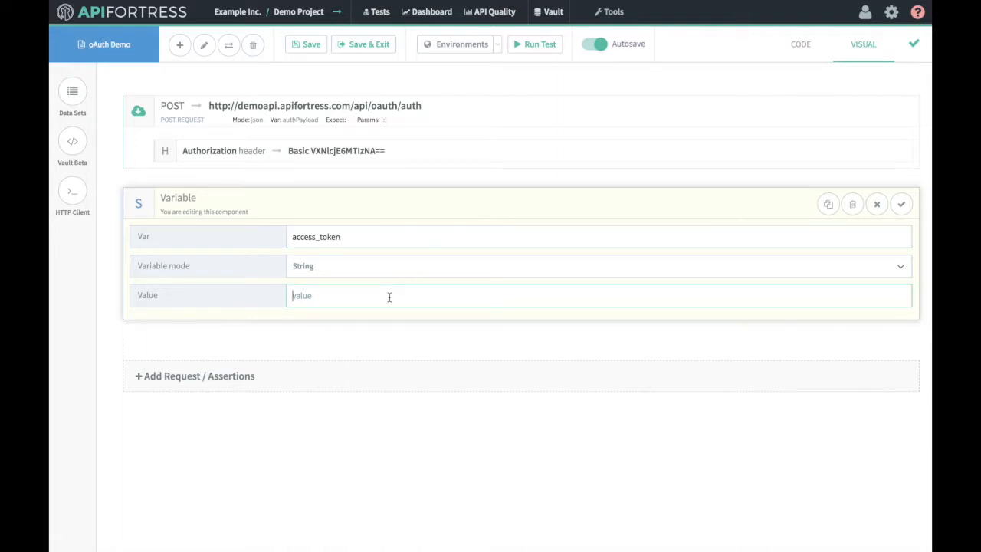
{"action": "type", "text": "${auth"}
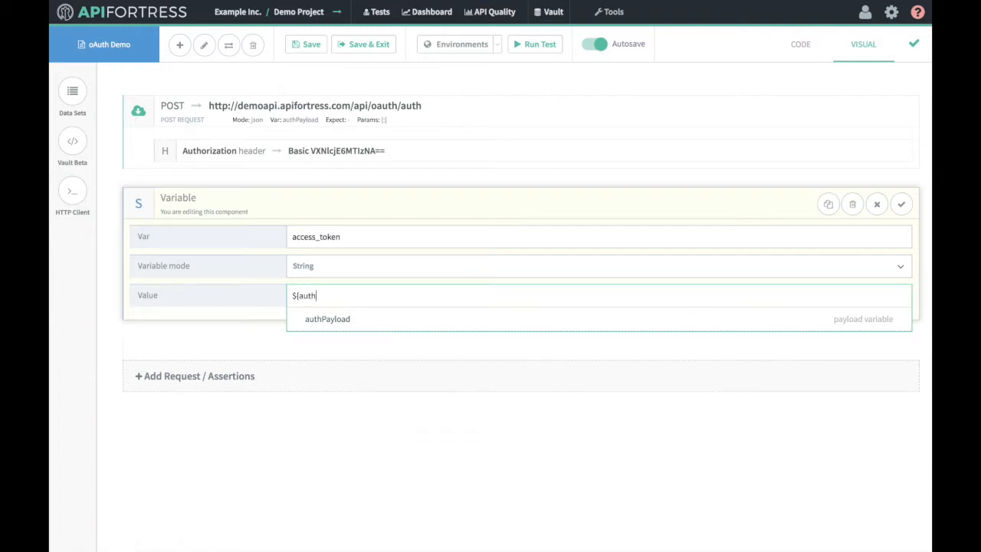
{"action": "type", "text": "Payload.Token}"}
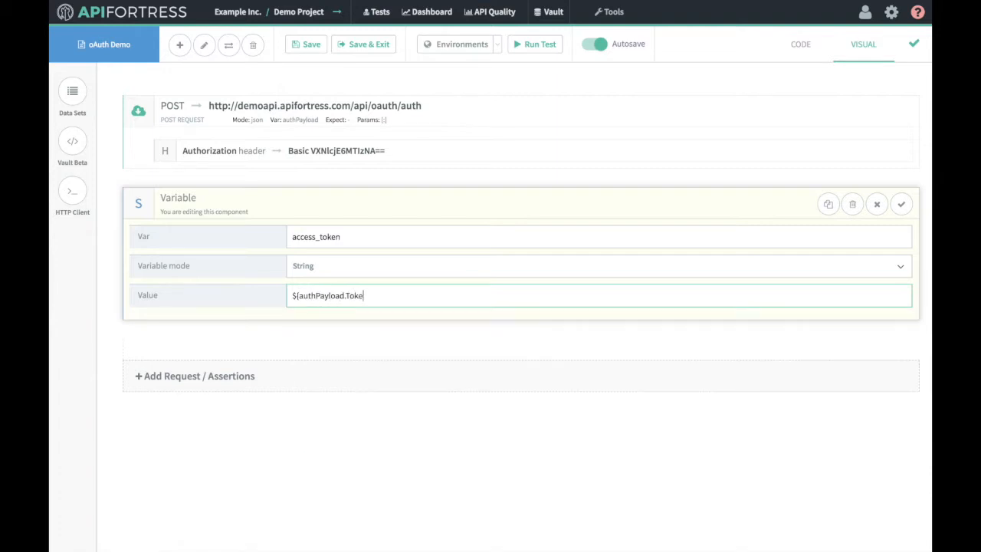
{"action": "left_click", "coordinate": [904, 205]}
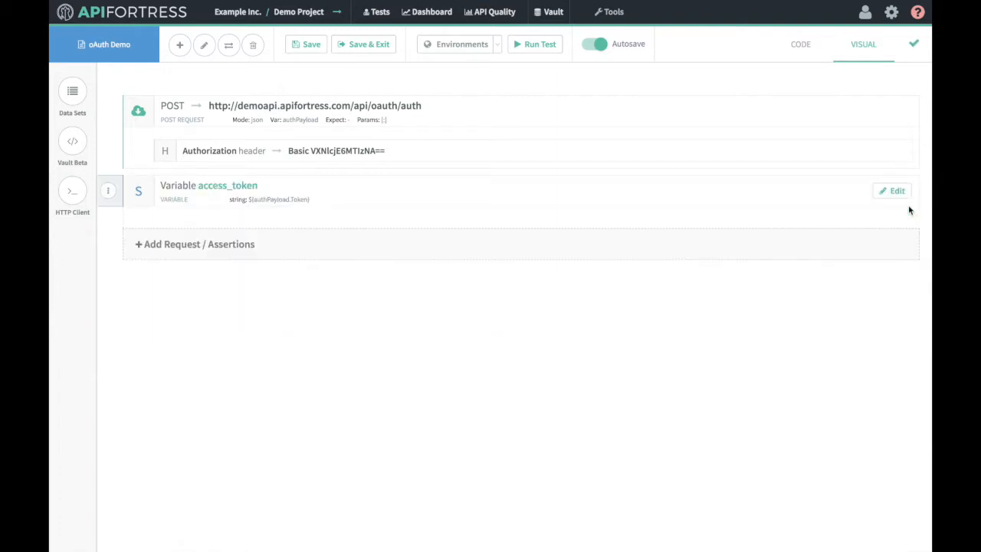
Add a comment component after the variable with the text ${token}.
{"action": "left_click", "coordinate": [177, 48]}
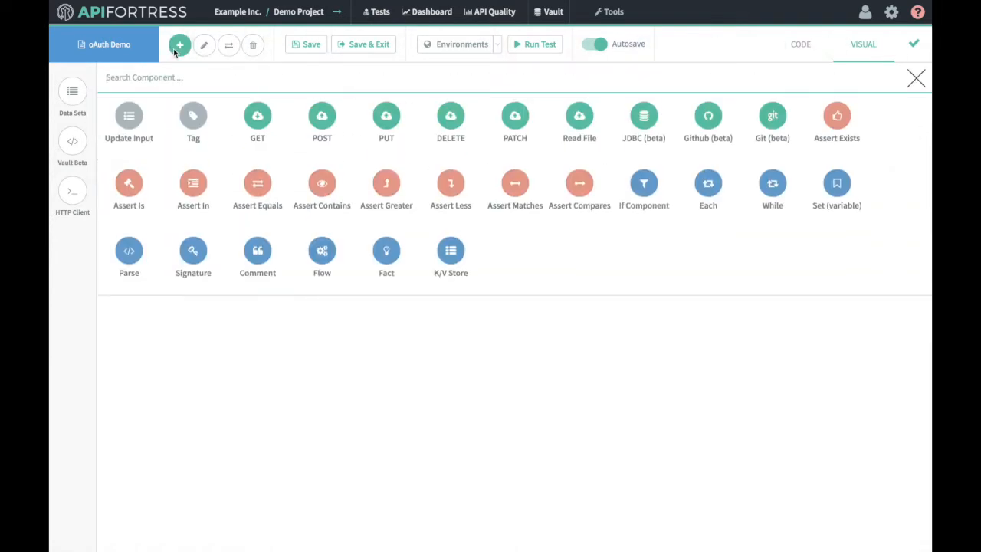
{"action": "left_click", "coordinate": [256, 244]}
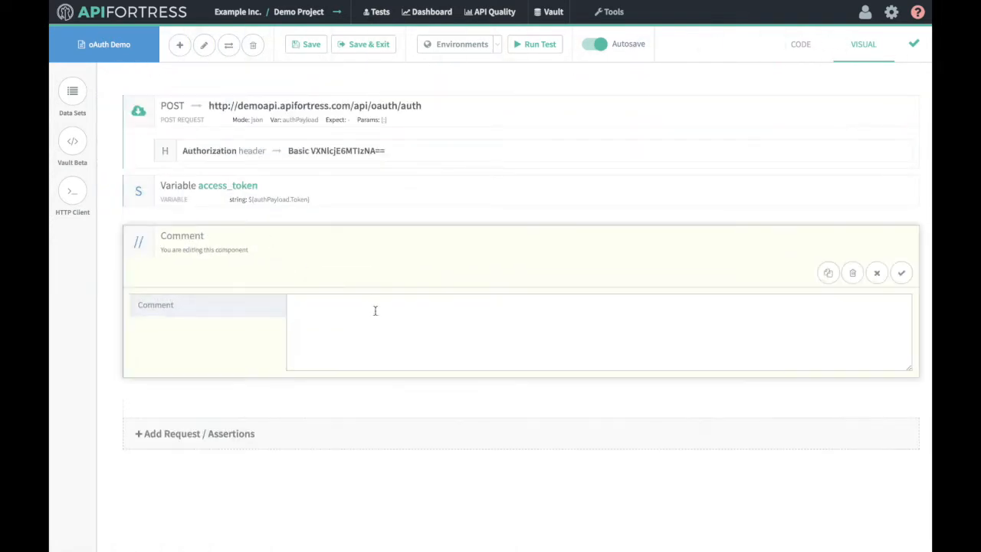
{"action": "type", "text": "${token}"}
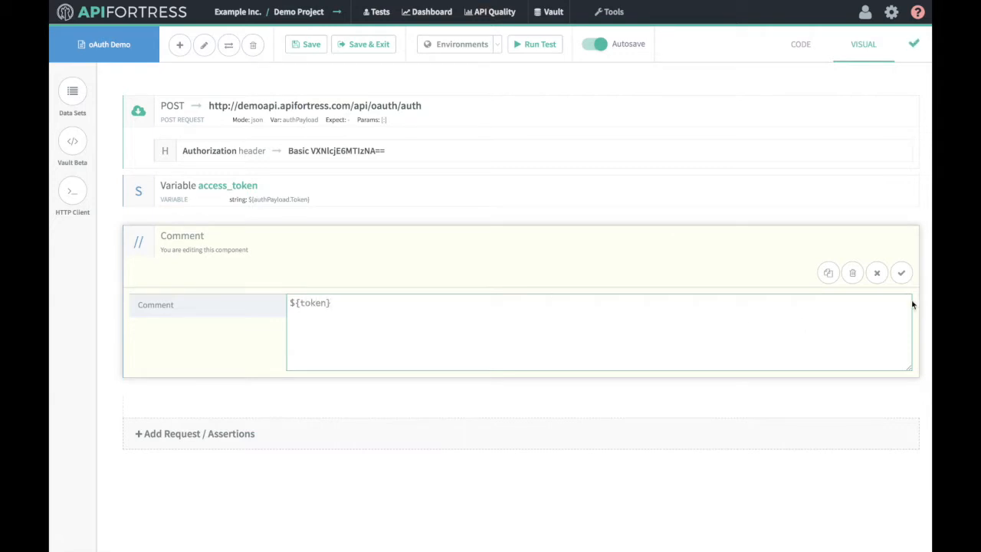
{"action": "left_click", "coordinate": [901, 274]}
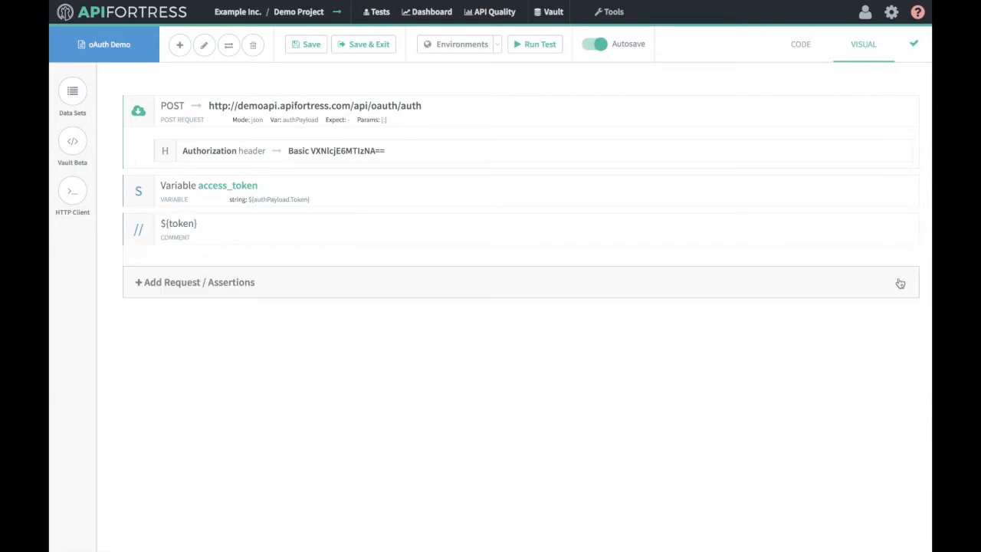
Edit the comment text to read ${access_token} and save it.
{"action": "left_click", "coordinate": [247, 243]}
{"action": "left_click", "coordinate": [299, 306]}
{"action": "type", "text": "th"}
{"action": "key", "text": "BackSpace"}
{"action": "key", "text": "BackSpace"}
{"action": "key", "text": "BackSpace"}
{"action": "type", "text": "cess_"}
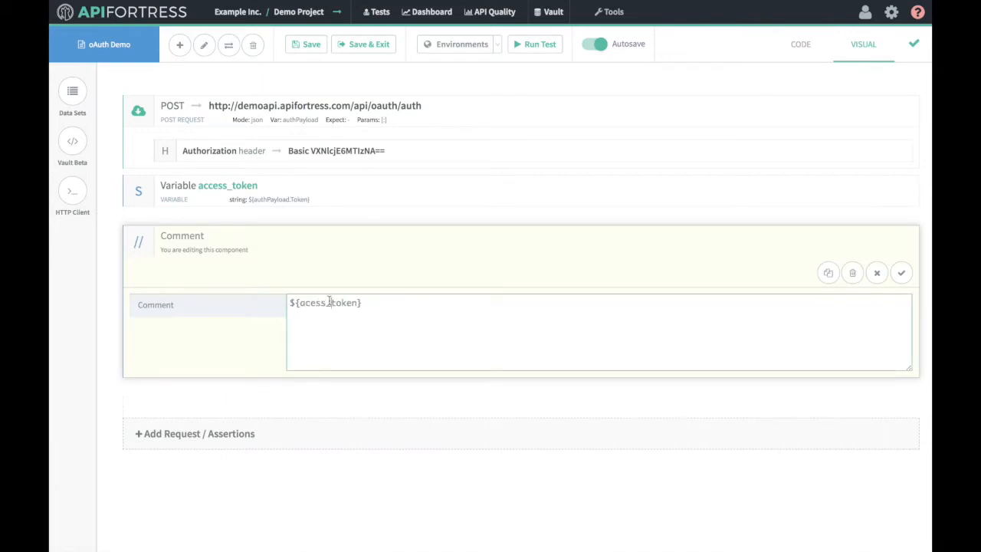
{"action": "key", "text": "BackSpace"}
{"action": "key", "text": "BackSpace"}
{"action": "key", "text": "BackSpace"}
{"action": "type", "text": "cess_"}
{"action": "left_click", "coordinate": [902, 273]}
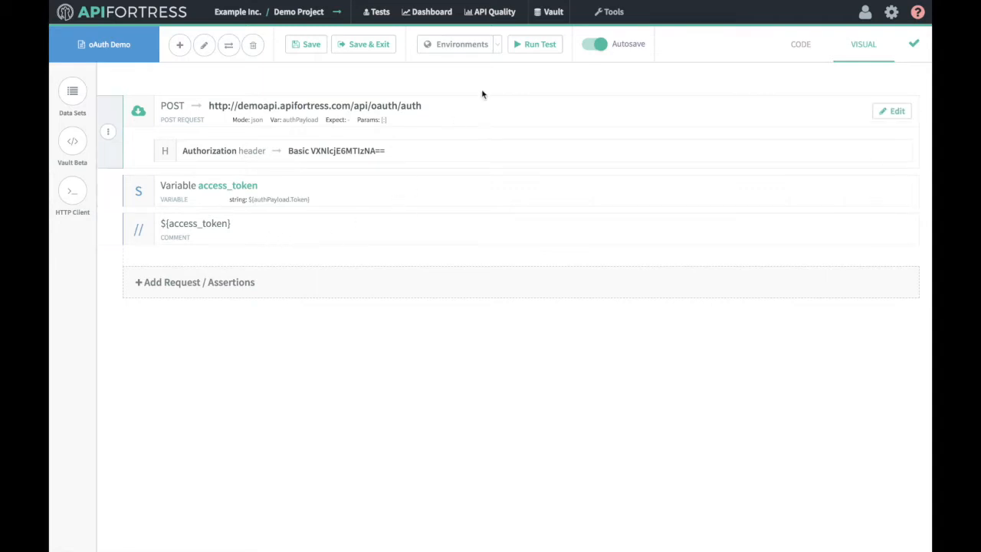
Run the test, check the token printed in the Passed report, and close the report.
{"action": "left_click", "coordinate": [538, 45]}
{"action": "left_click", "coordinate": [631, 240]}
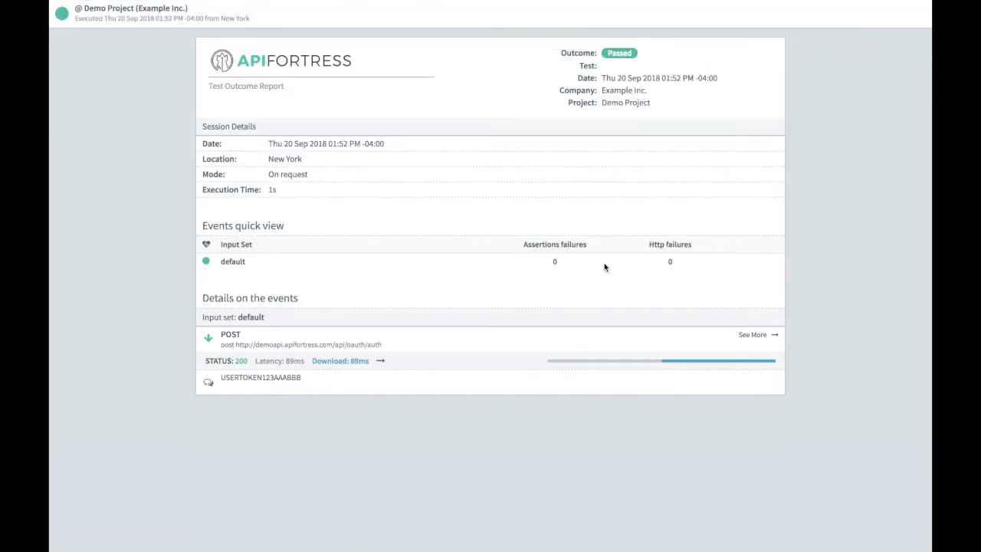
{"action": "left_click_drag", "start_coordinate": [301, 379], "coordinate": [221, 384]}
{"action": "left_click", "coordinate": [221, 387]}
{"action": "mouse_move", "coordinate": [394, 3]}
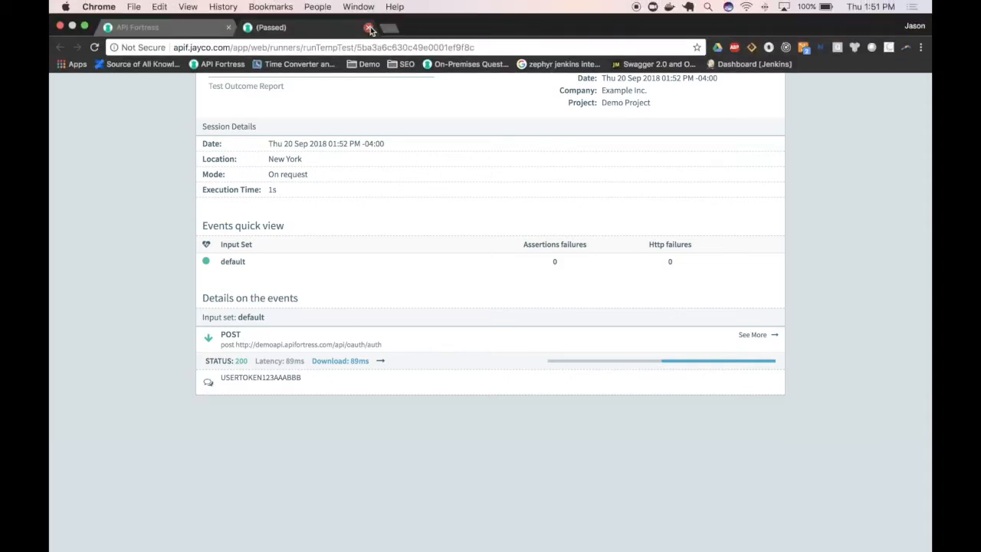
{"action": "left_click", "coordinate": [369, 28]}
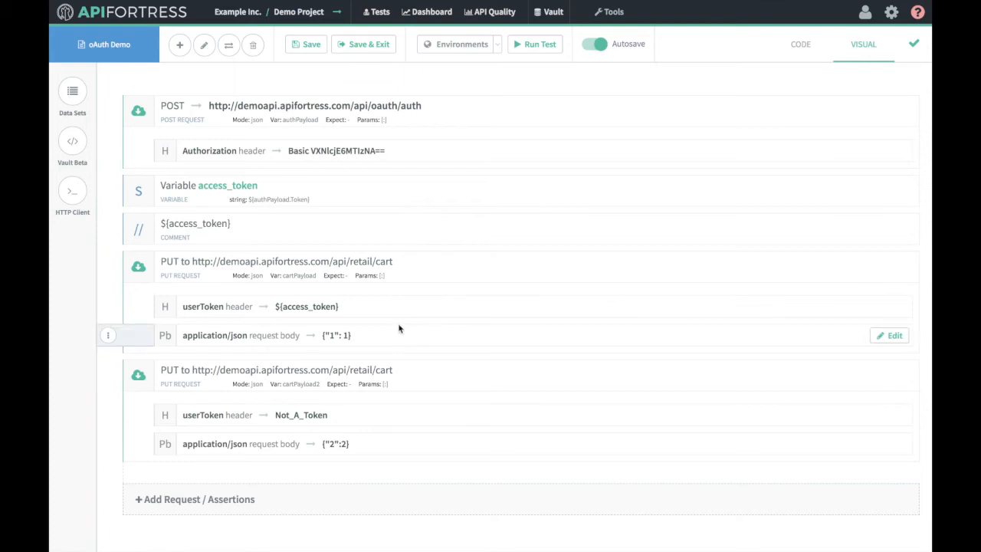
Run the updated test and inspect the valid-token cart PUT's 201 response body.
{"action": "left_click", "coordinate": [523, 43]}
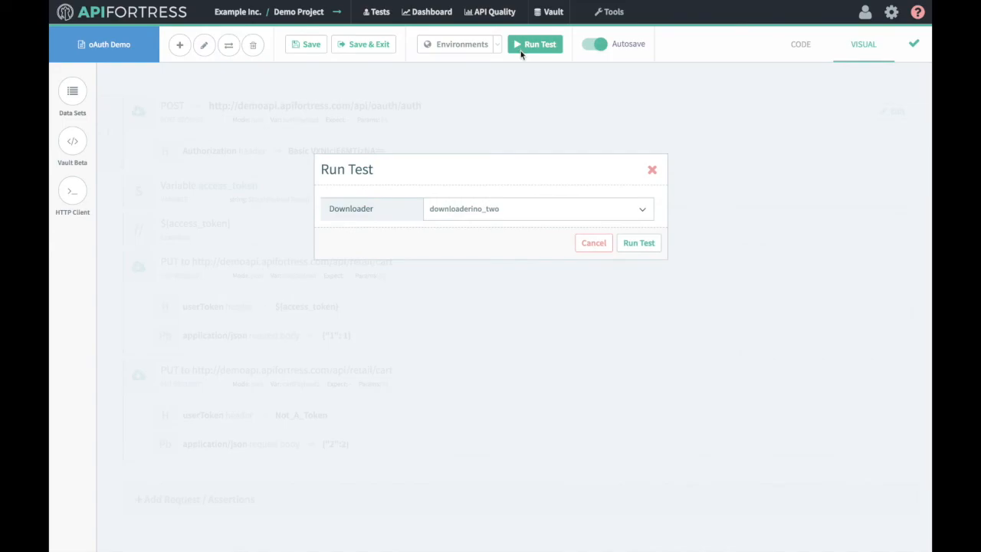
{"action": "left_click", "coordinate": [630, 242]}
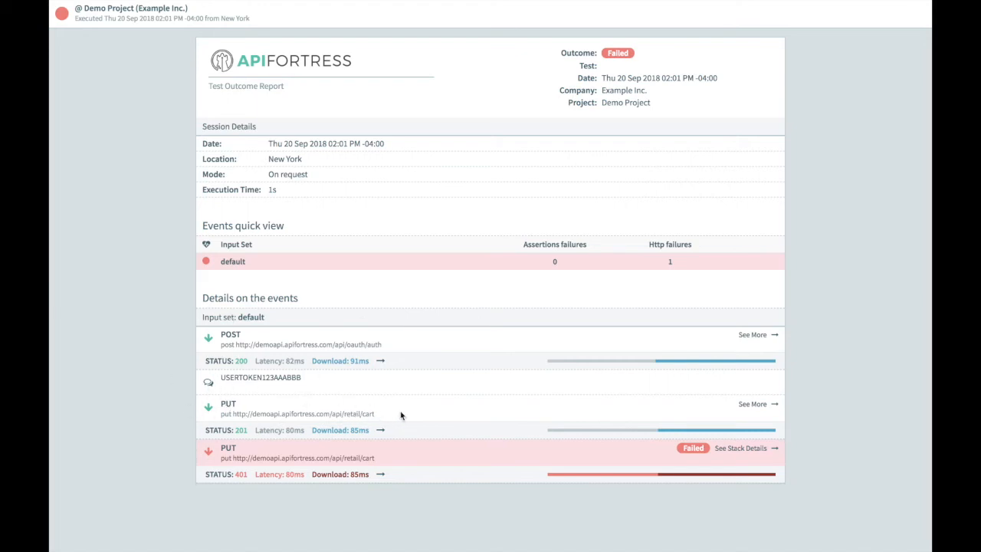
{"action": "left_click", "coordinate": [752, 404]}
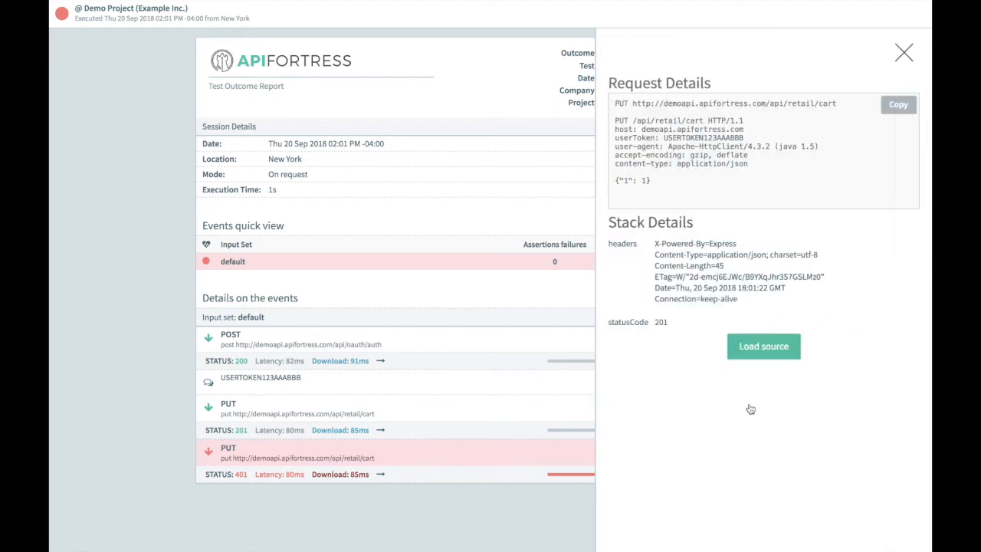
{"action": "left_click", "coordinate": [764, 358]}
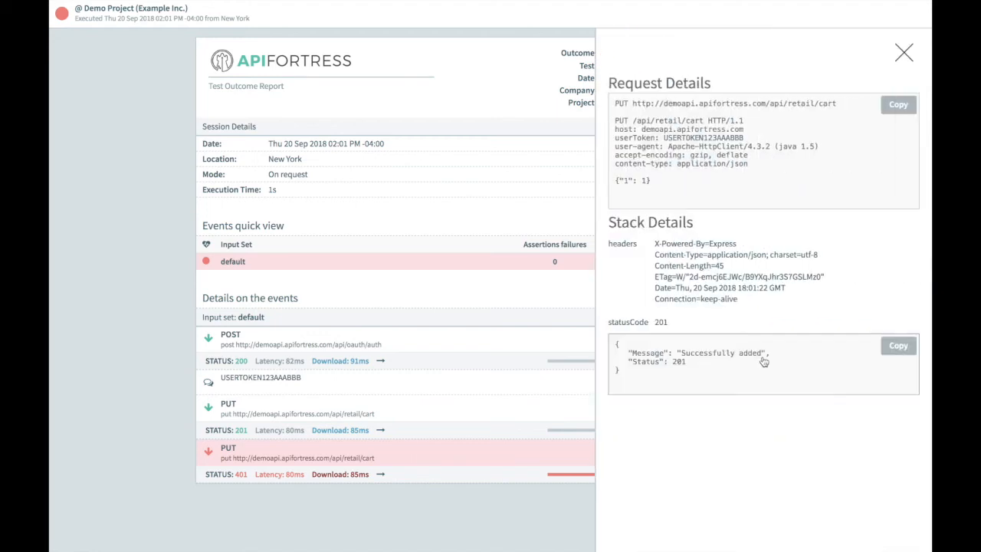
{"action": "left_click", "coordinate": [903, 50]}
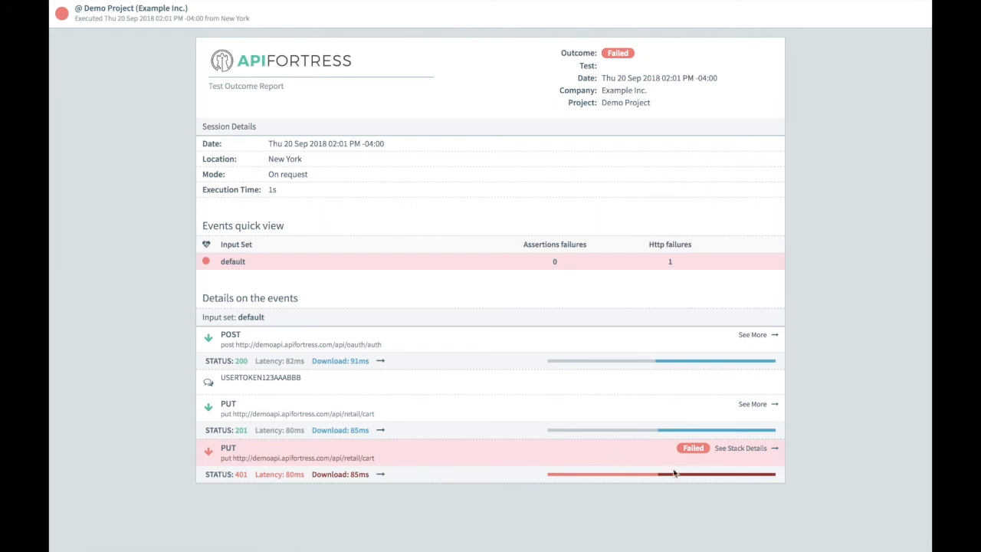
Inspect the Not_A_Token PUT's failing 401 Bad User Token response body.
{"action": "left_click", "coordinate": [748, 455]}
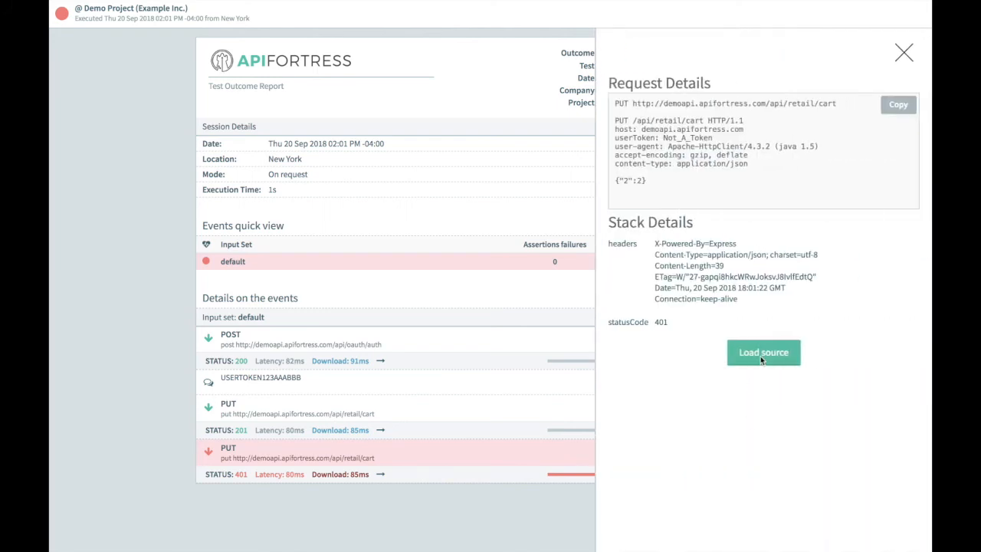
{"action": "left_click", "coordinate": [760, 359]}
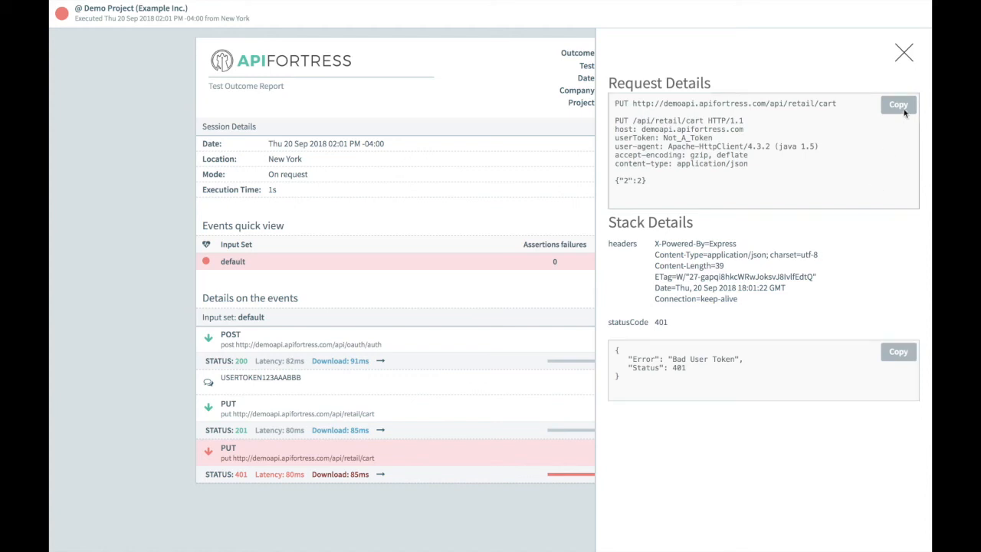
{"action": "left_click", "coordinate": [905, 54]}
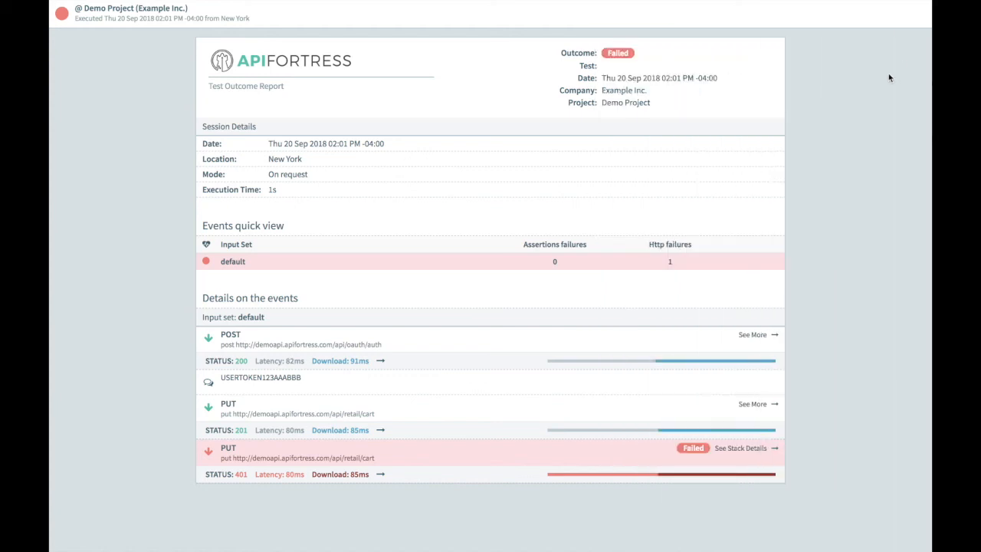